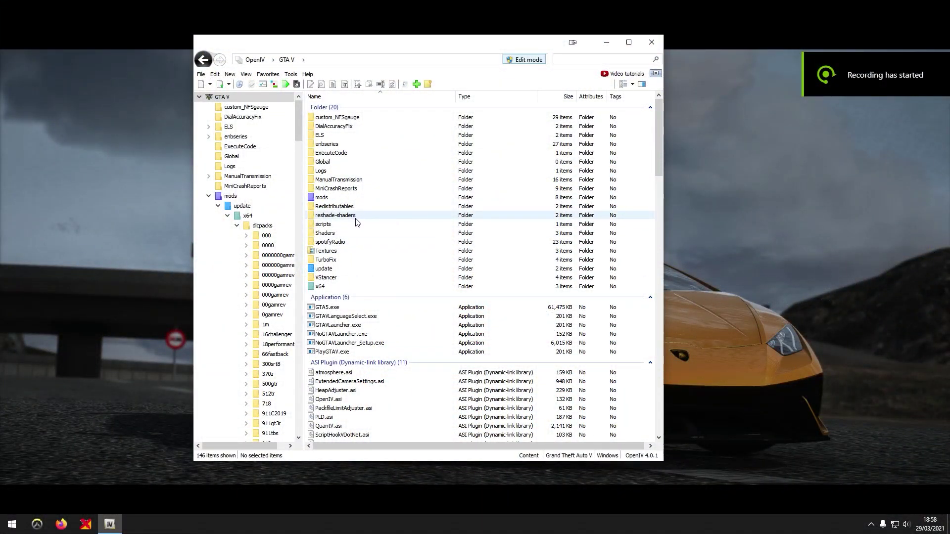
Step: Browse into mods > update > x64 > dlcpacks
double_click(327, 199)
left_click(328, 120)
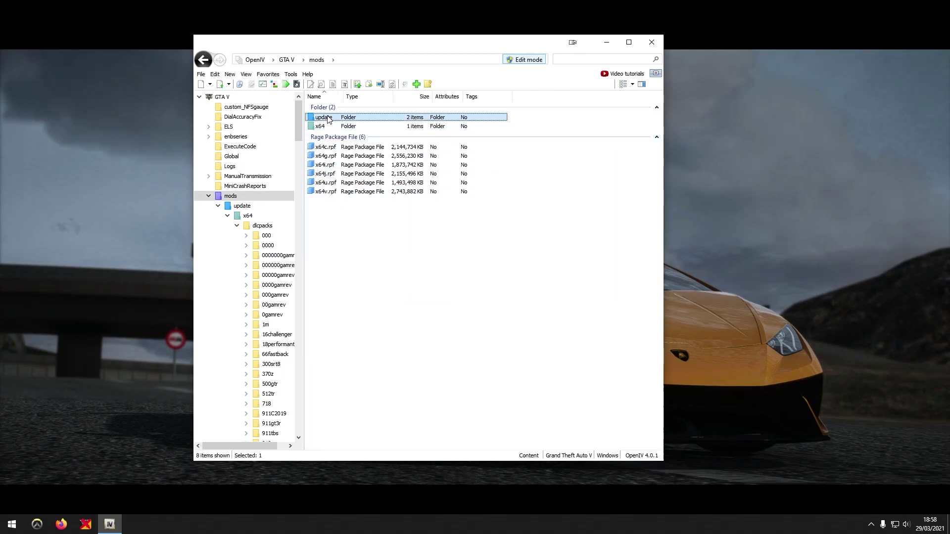
double_click(328, 120)
double_click(331, 118)
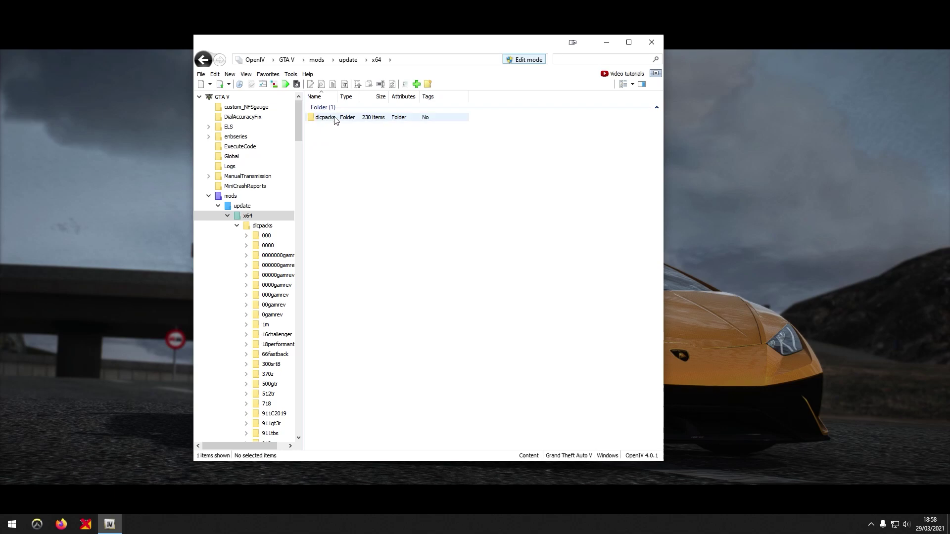
double_click(327, 118)
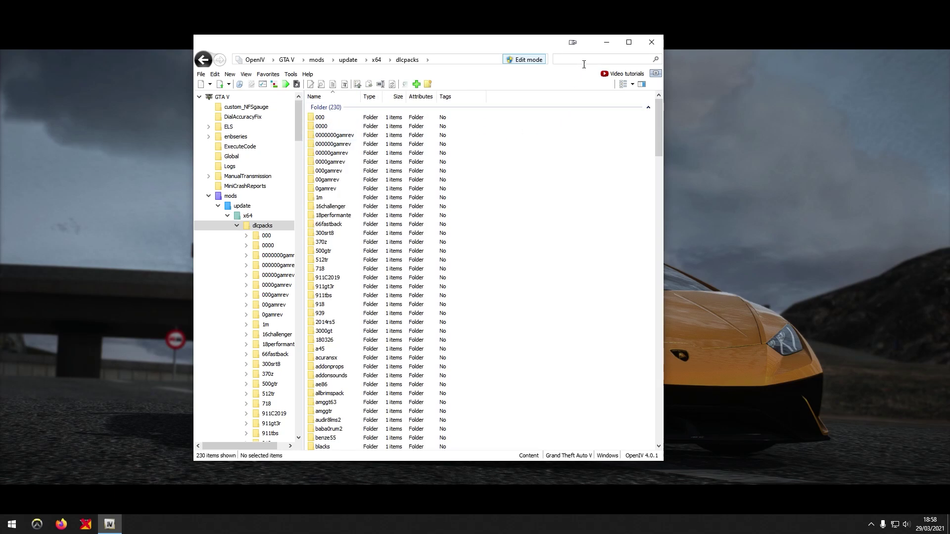
Step: Filter dlcpacks for 'revo', open LA_REVO_2_P3, and clear the search filter
left_click(584, 64)
type("r")
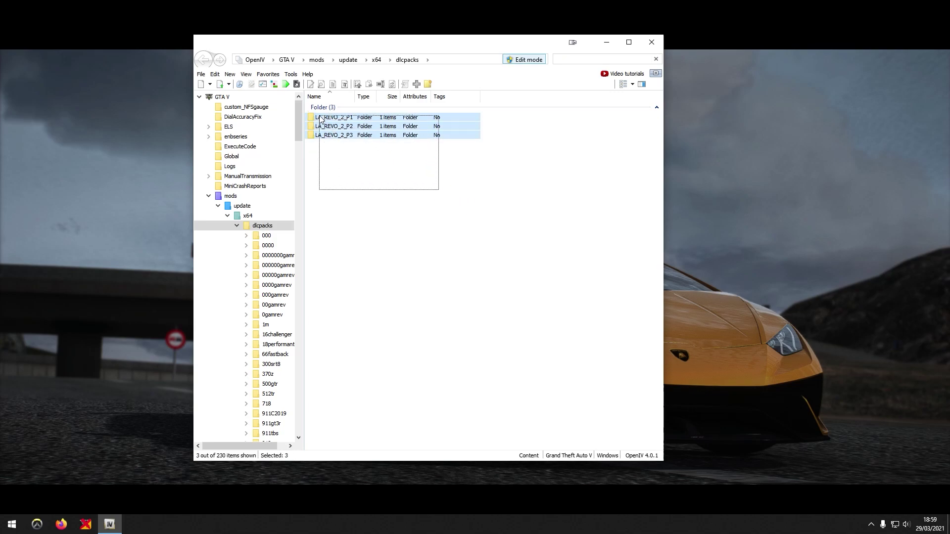
left_click_drag(439, 190, 334, 144)
left_click(332, 138)
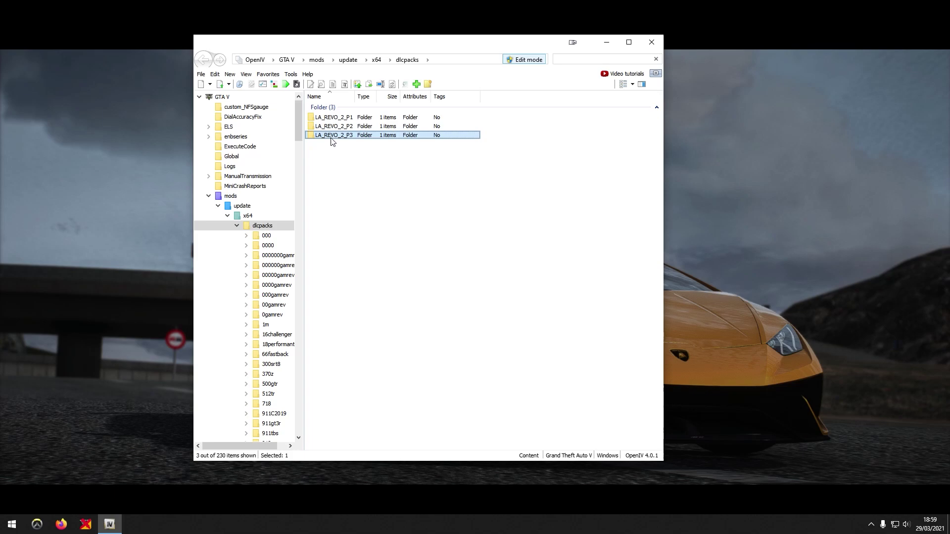
double_click(331, 138)
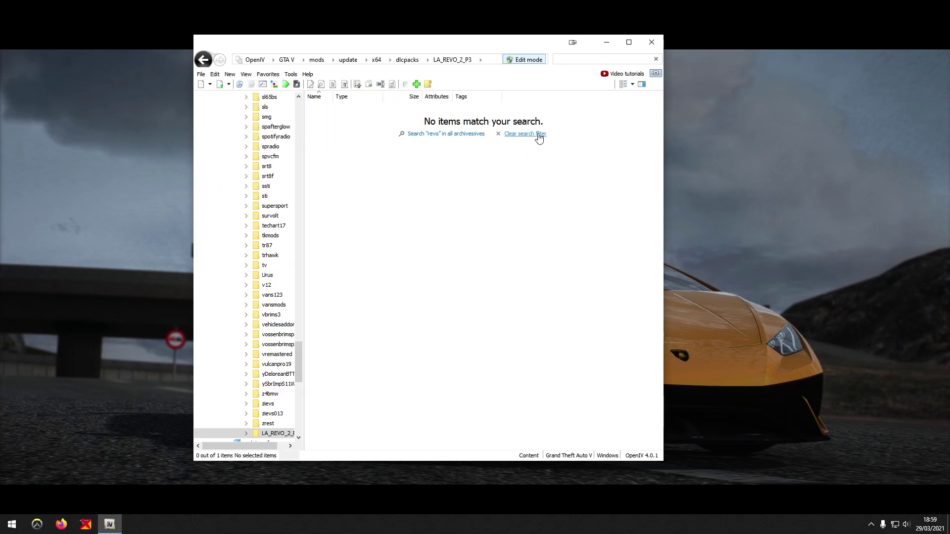
left_click(536, 140)
Step: Open LA_REVO_2_P3's dlc.rpf, its x64 folder, then vegetation.rpf
double_click(362, 119)
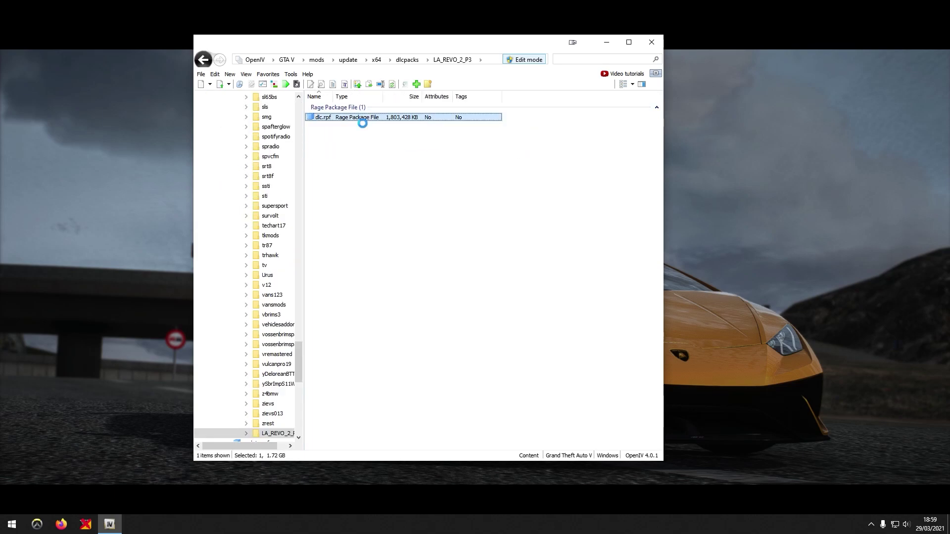
double_click(335, 119)
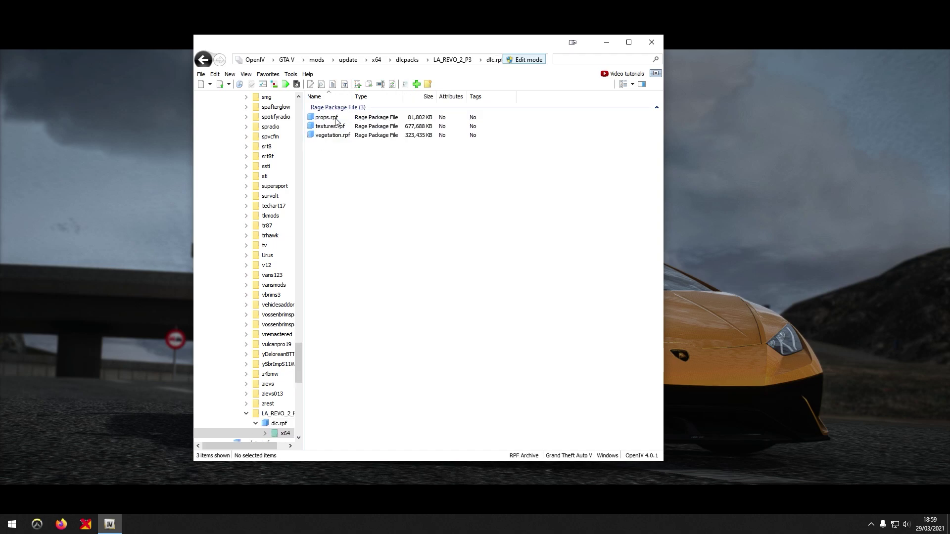
double_click(336, 137)
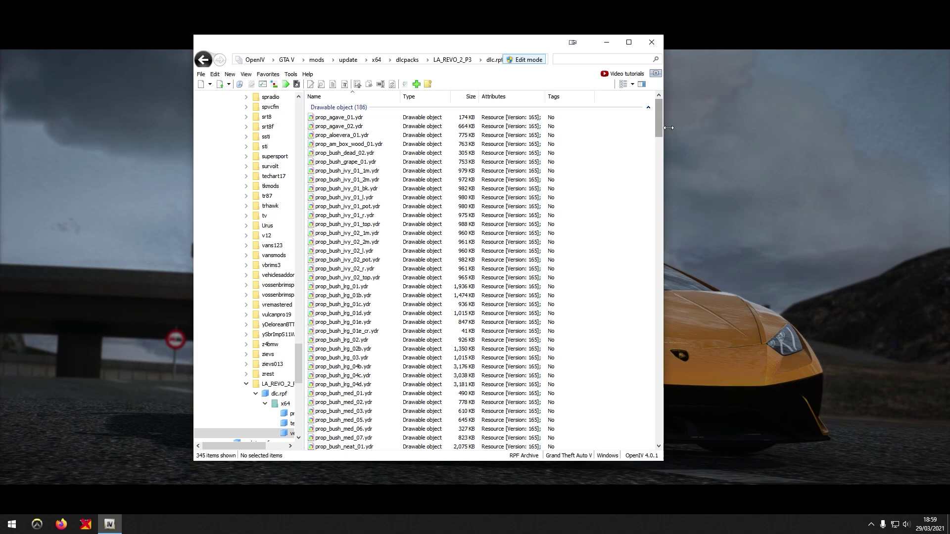
mouse_move(660, 126)
left_mouse_down()
mouse_move(653, 140)
mouse_move(652, 124)
left_mouse_up()
type("t")
Step: Select the filtered tree files, then select and delete all 35 palm files, confirming deletion
mouse_move(613, 120)
left_mouse_down()
mouse_move(327, 443)
mouse_move(350, 444)
left_mouse_up()
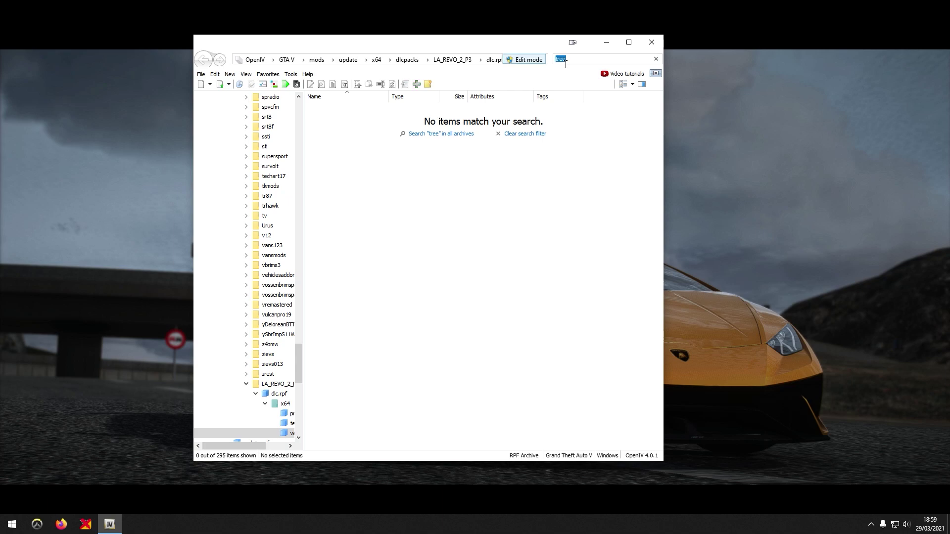
type("palm")
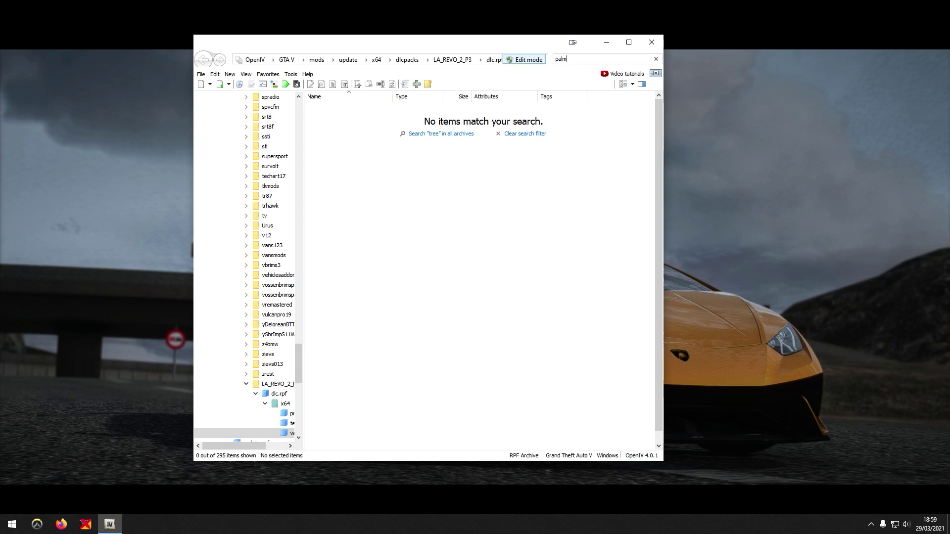
key("ctrl+a")
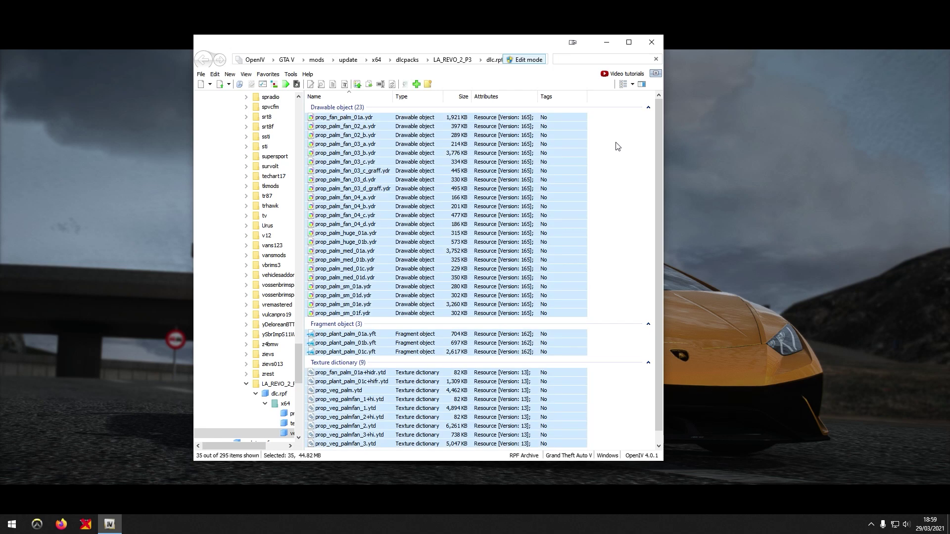
scroll(512, 297, "down", 1)
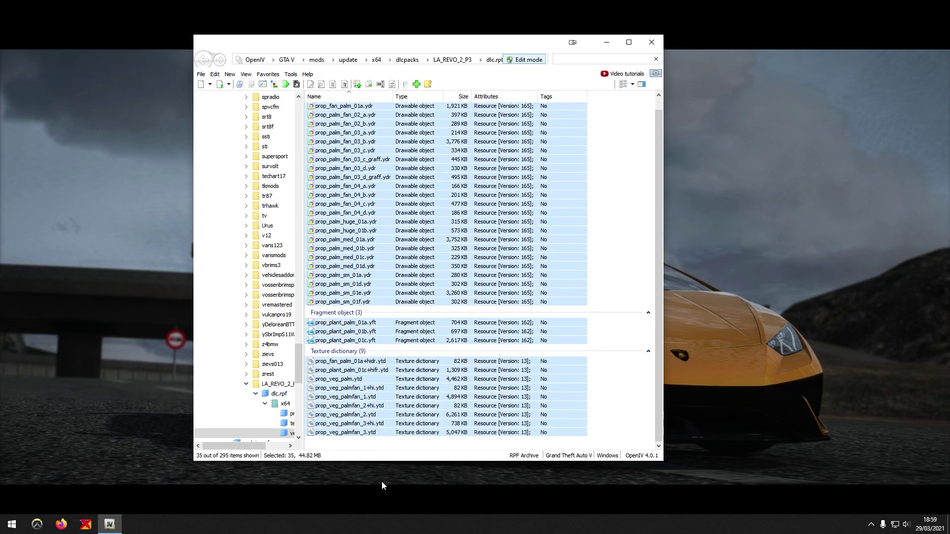
key("Delete")
key("Return")
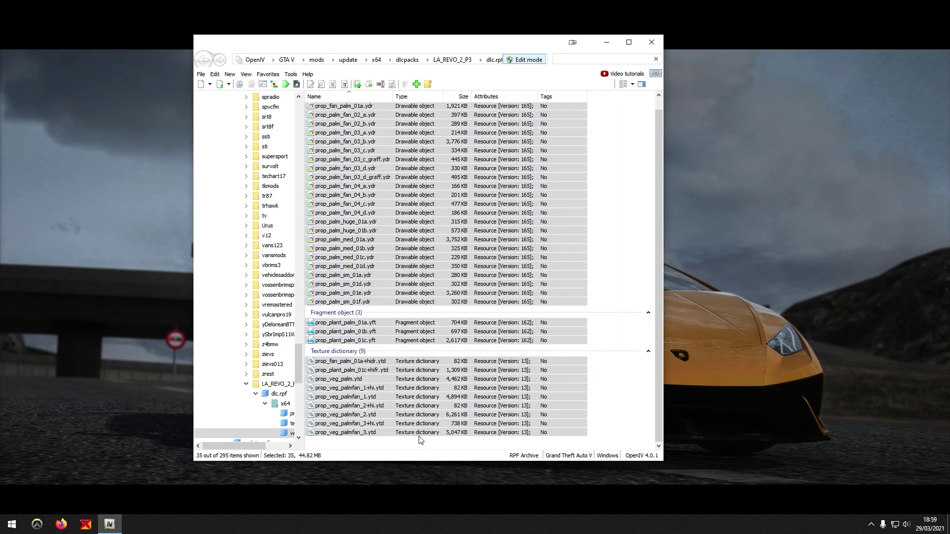